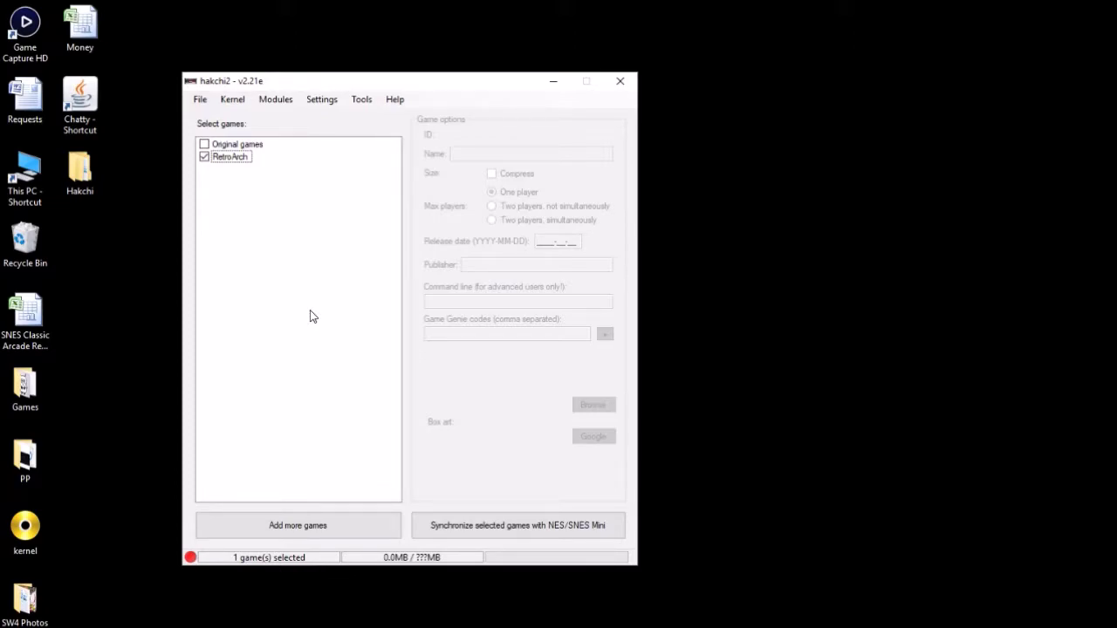
# Step: Add the btoads ZIP from the Arcade downloads folder to the game list, importing it as an archive
pyautogui.click(315, 521)
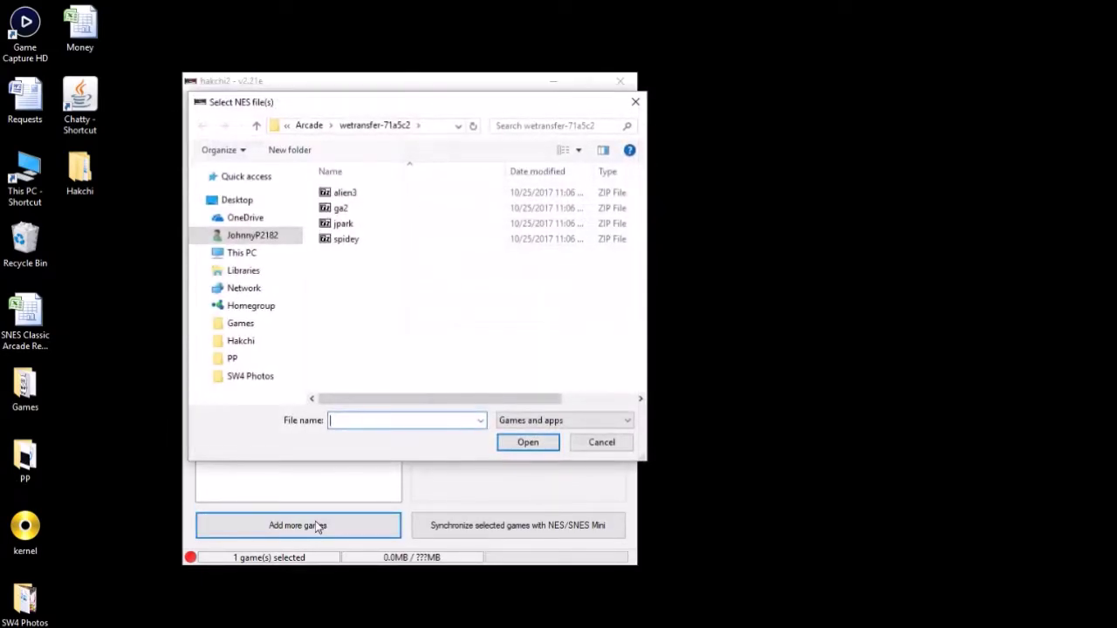
pyautogui.click(308, 125)
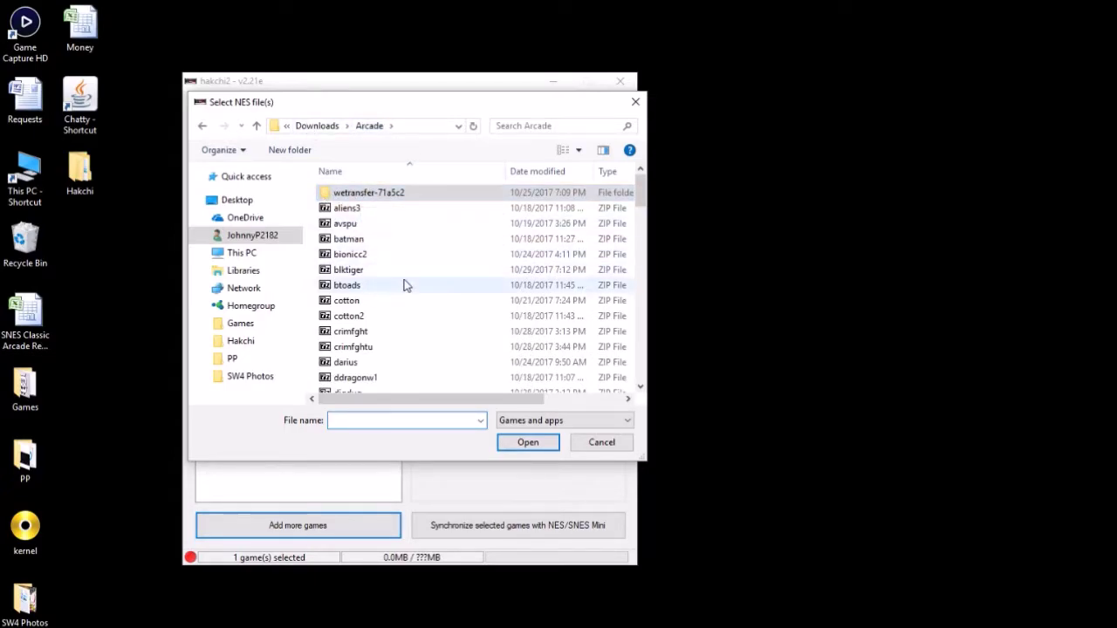
pyautogui.click(354, 289)
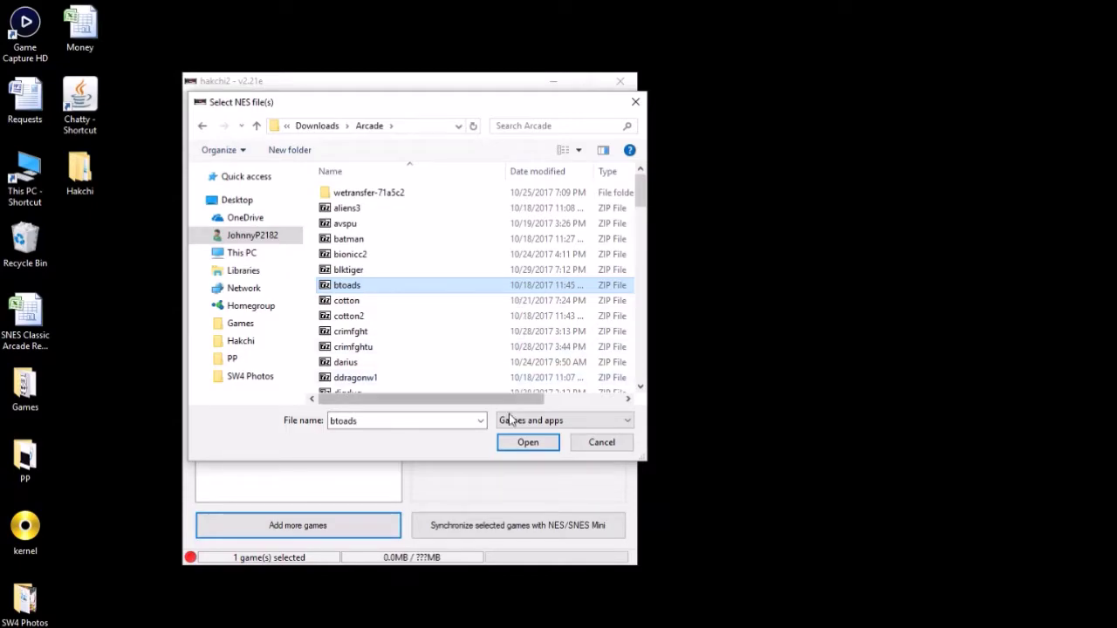
pyautogui.click(528, 443)
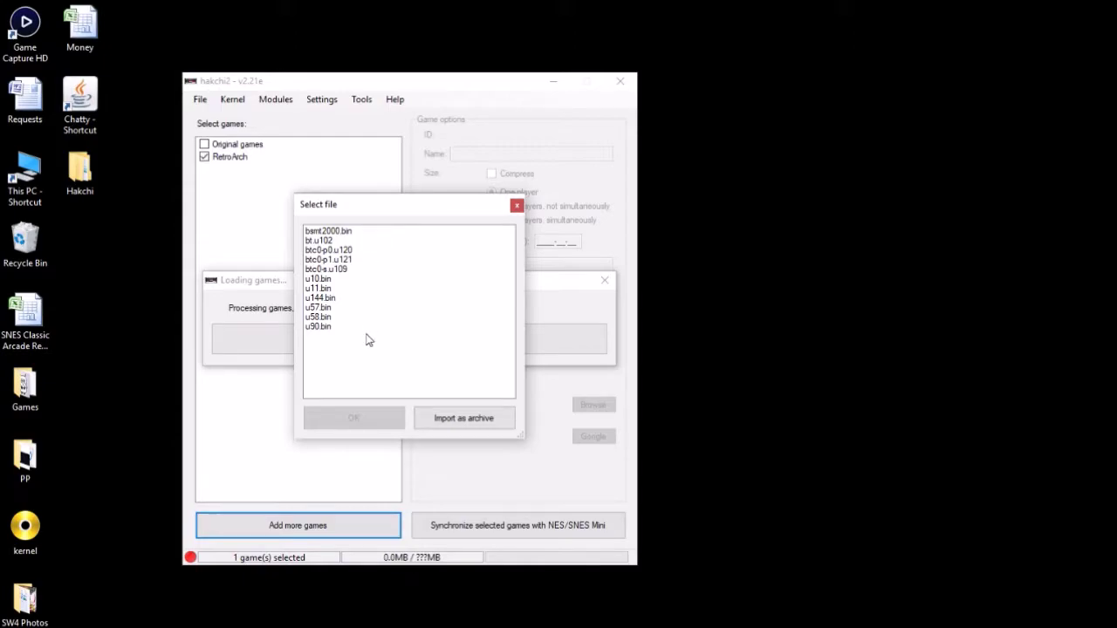
pyautogui.click(477, 419)
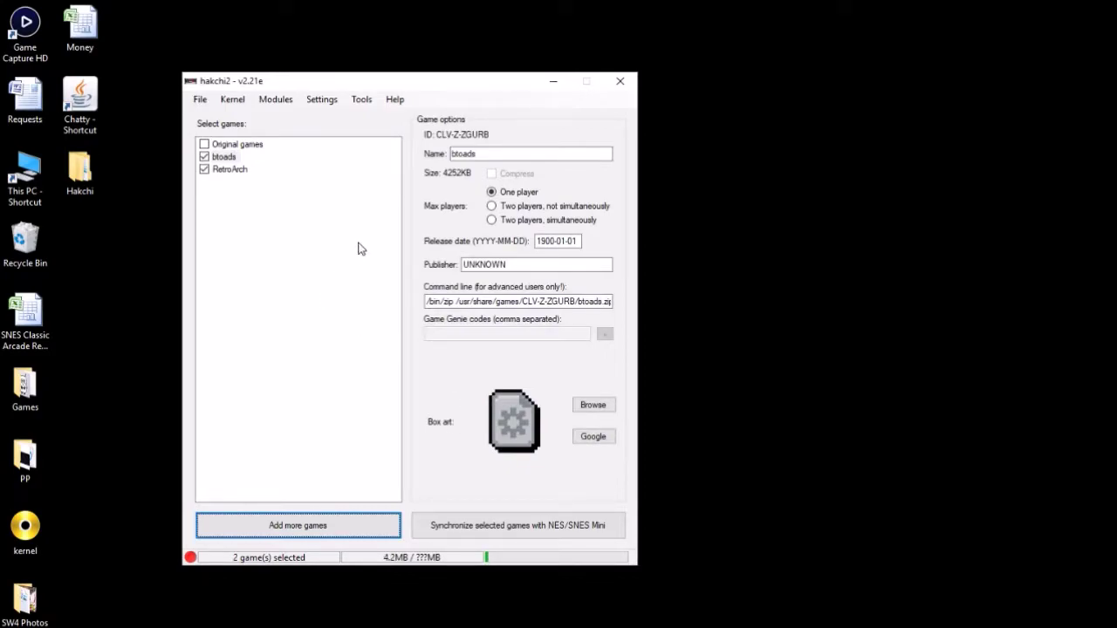
# Step: Rename the btoads game to "Battletoads Arcade"
pyautogui.click(486, 153)
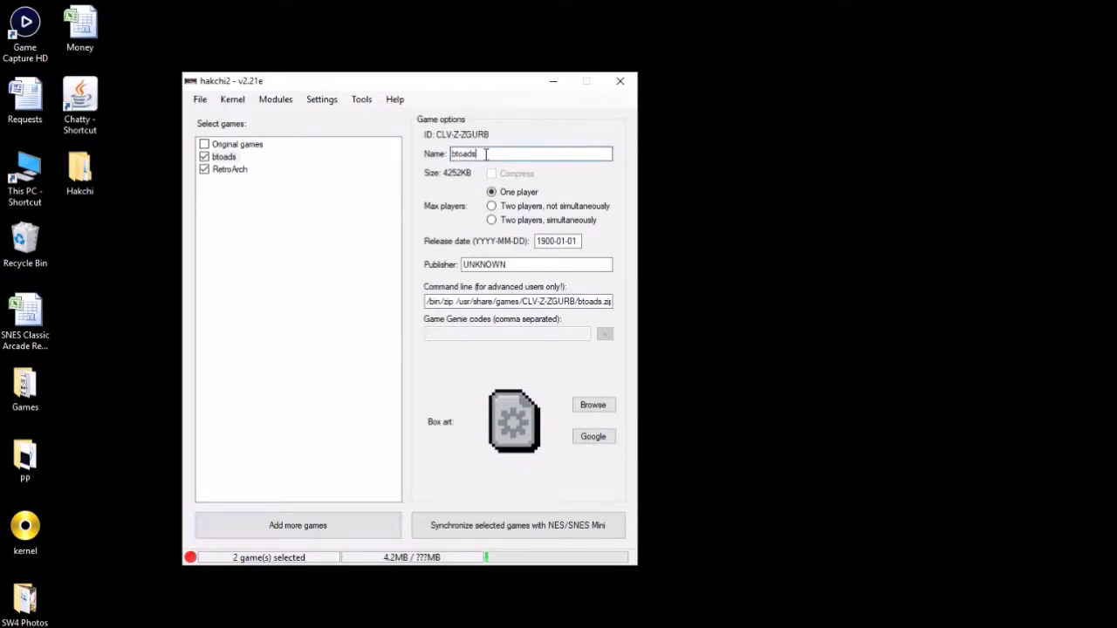
pyautogui.press('BackSpace')
pyautogui.press('BackSpace')
pyautogui.press('BackSpace')
pyautogui.press('BackSpace')
pyautogui.press('BackSpace')
pyautogui.press('BackSpace')
pyautogui.write('Battletoads Arcade')
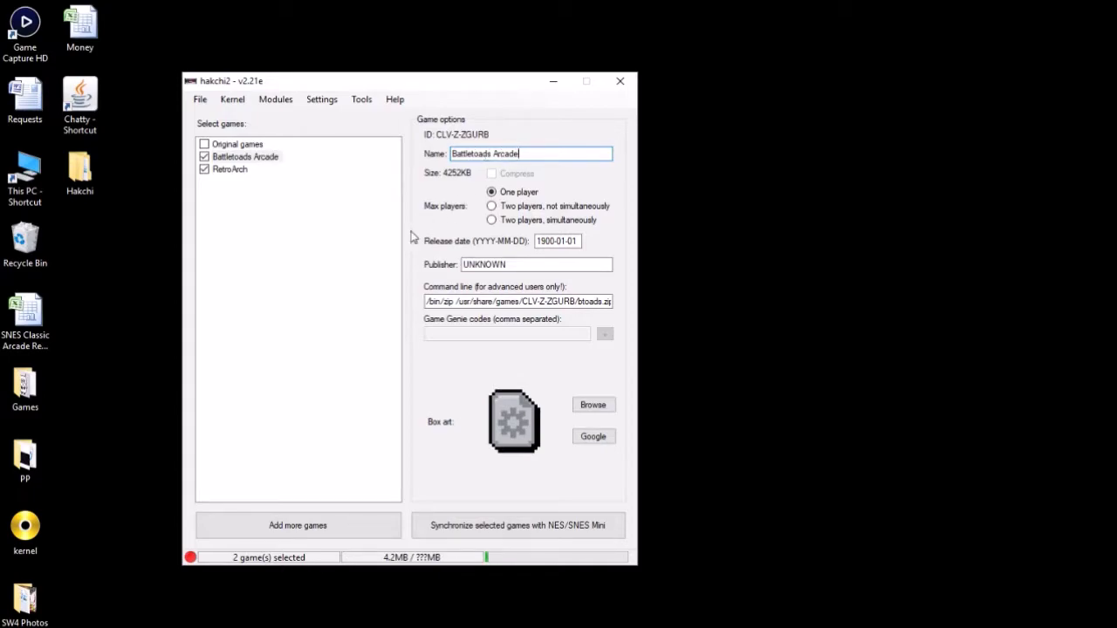
# Step: Find box art for Battletoads Arcade through Google Images and apply the Battletoads cover with the muscular toads on a blue background
pyautogui.click(241, 160)
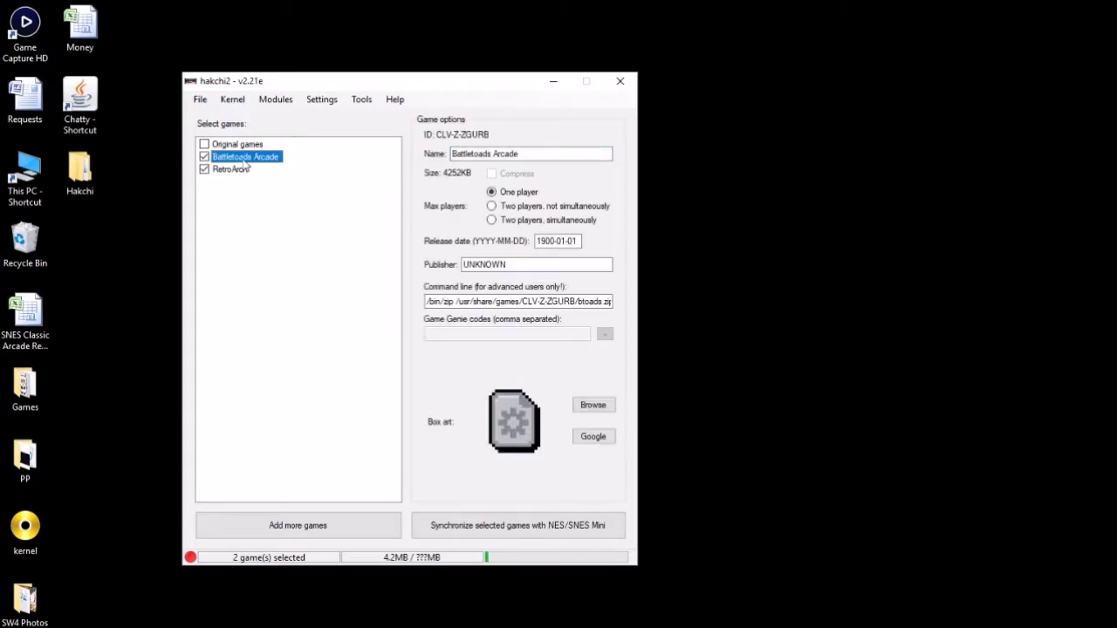
pyautogui.click(592, 437)
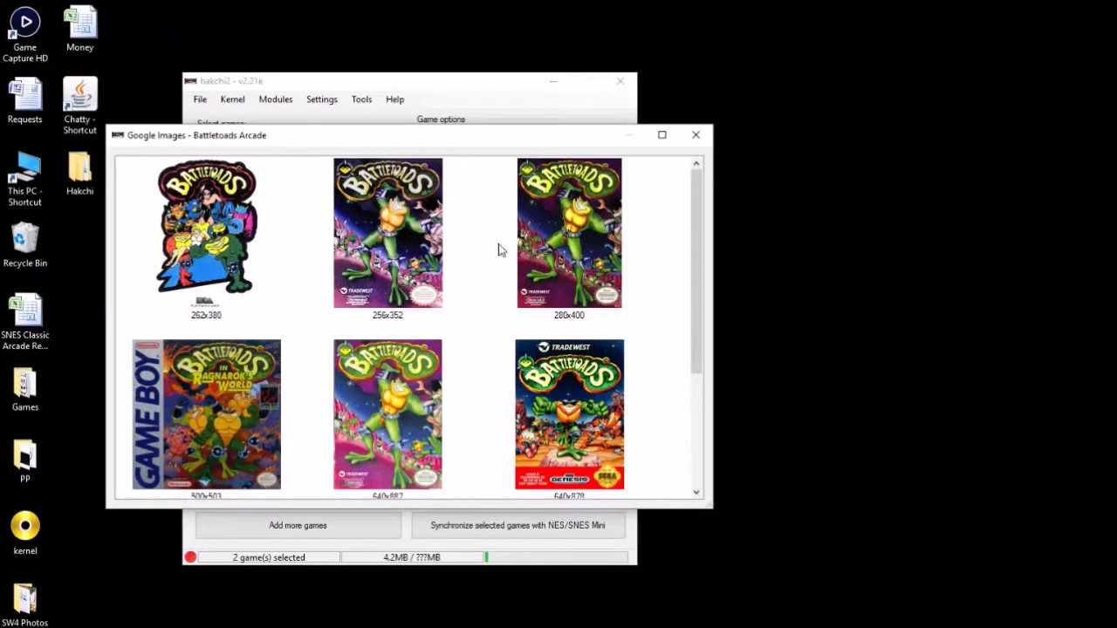
pyautogui.scroll(-2, 486, 249)
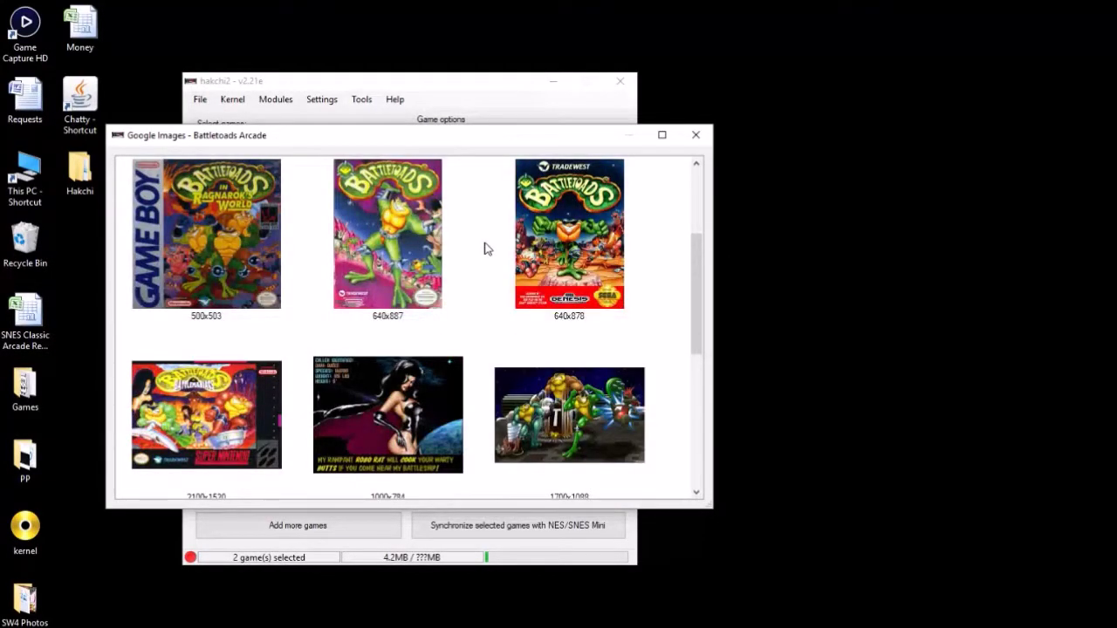
pyautogui.scroll(-2, 487, 301)
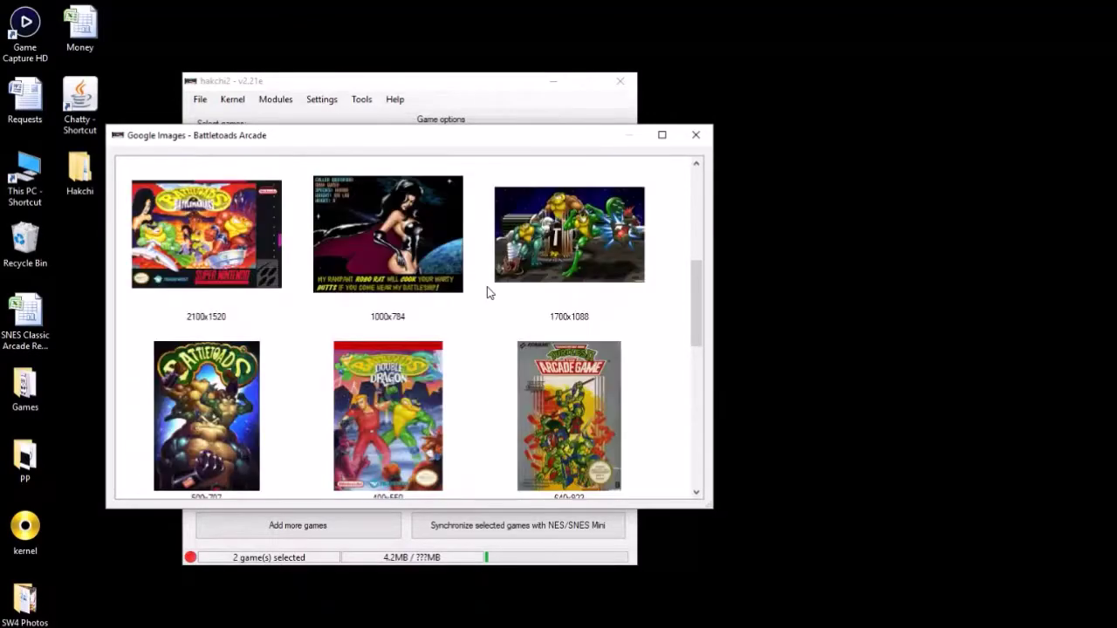
pyautogui.click(220, 408)
pyautogui.doubleClick(219, 408)
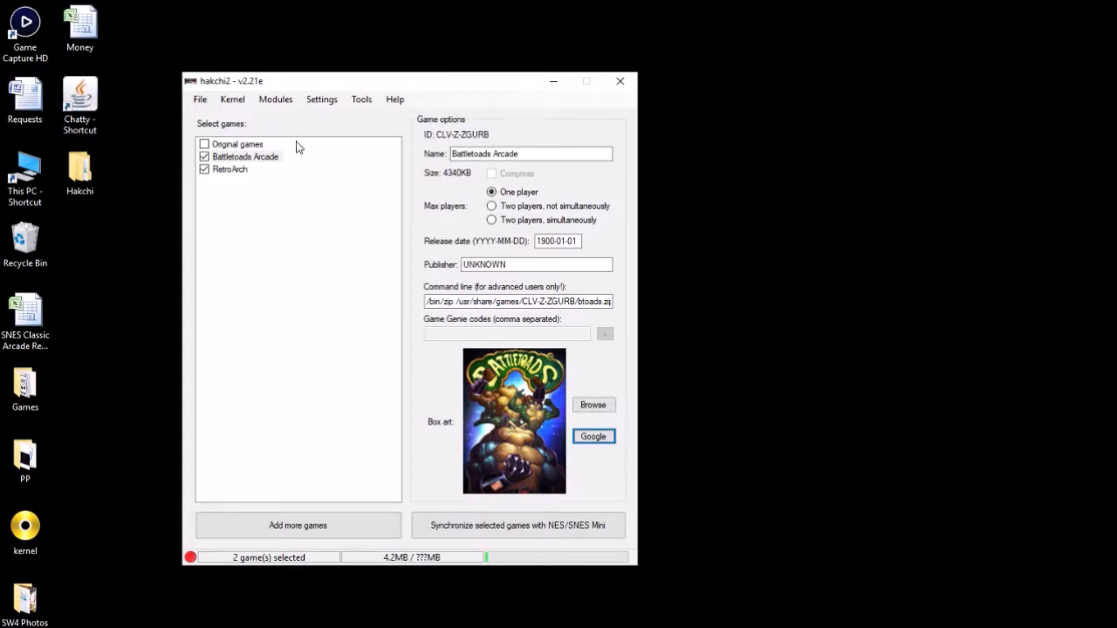
# Step: Review the installable extra modules and the description of _km_mame2003_7_21_17, then close the module list
pyautogui.click(281, 102)
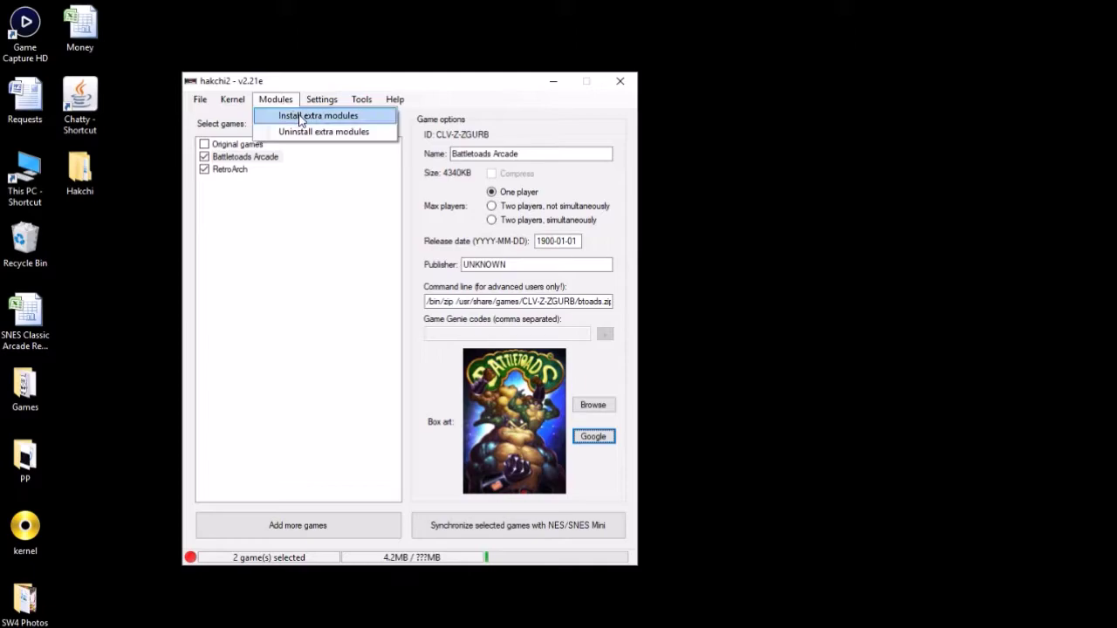
pyautogui.click(295, 116)
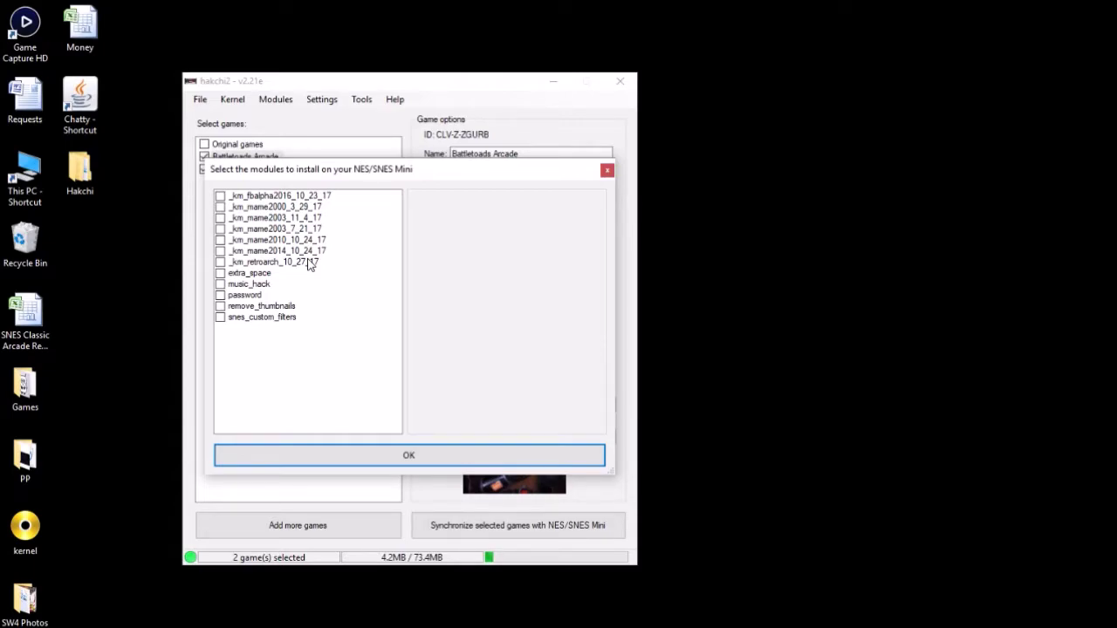
pyautogui.click(272, 230)
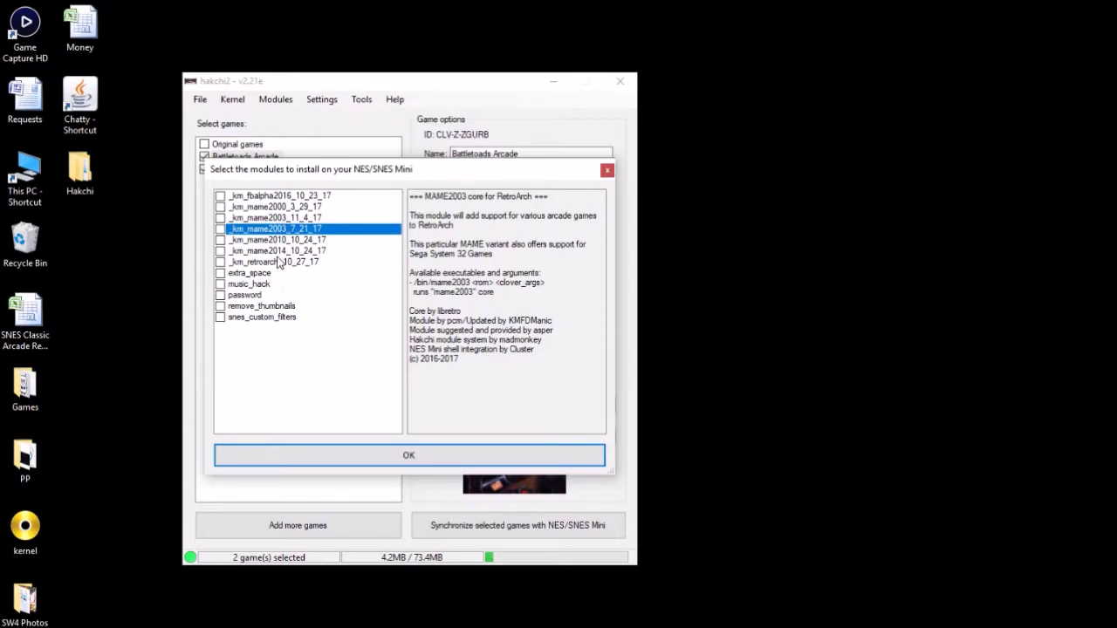
pyautogui.click(219, 228)
pyautogui.click(607, 171)
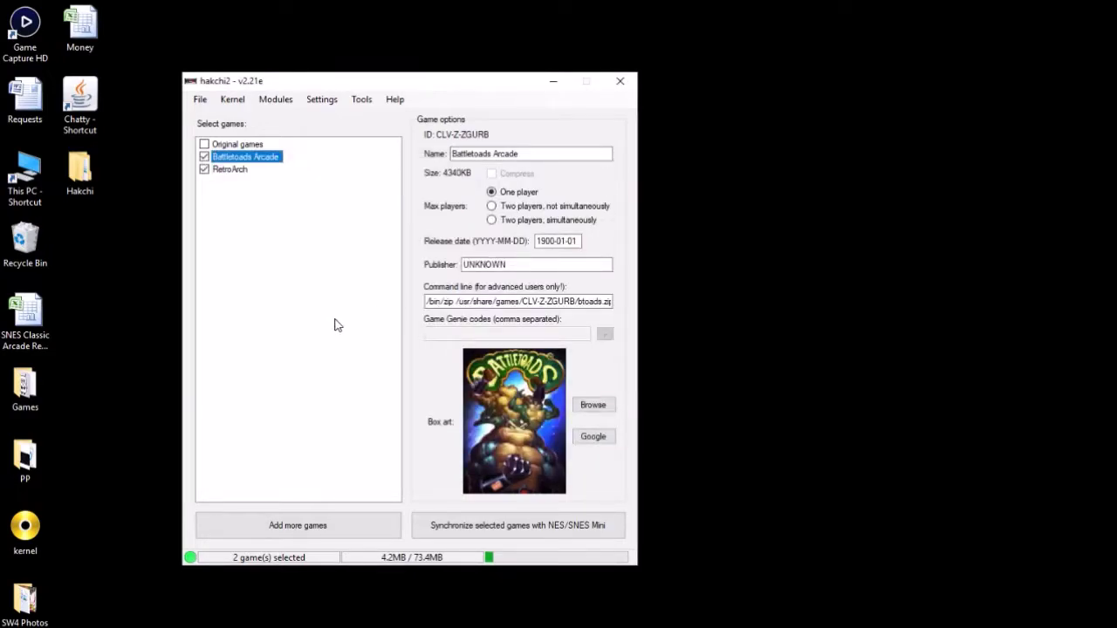
# Step: Replace zip with mame2003 in the Battletoads Arcade command line so that it starts with /bin/mame2003
pyautogui.click(447, 300)
pyautogui.click(452, 302)
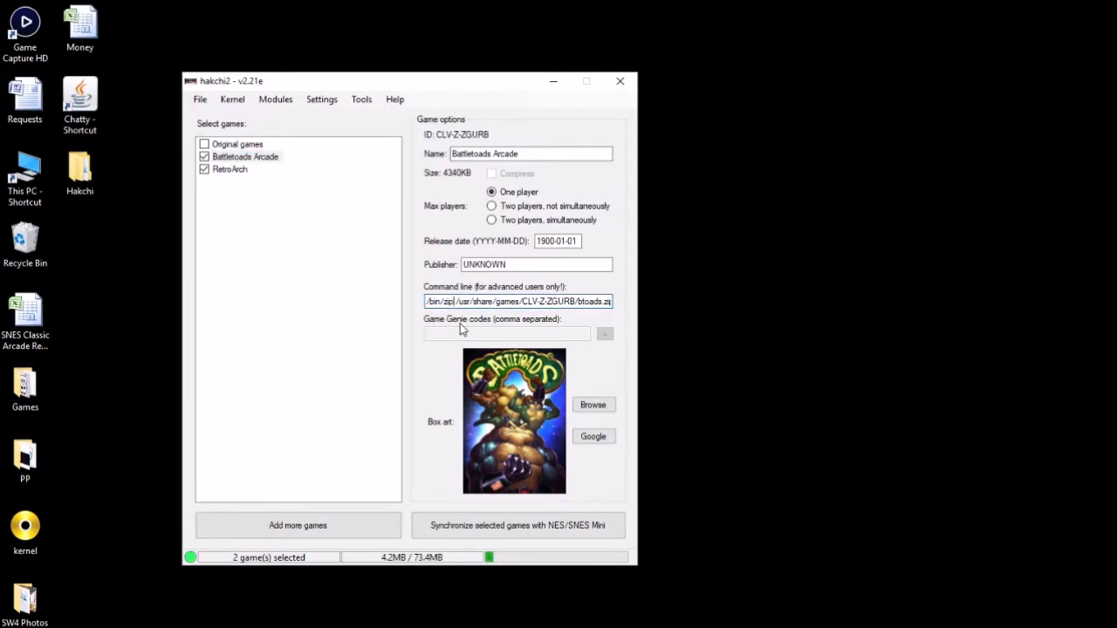
pyautogui.press('BackSpace')
pyautogui.press('BackSpace')
pyautogui.press('BackSpace')
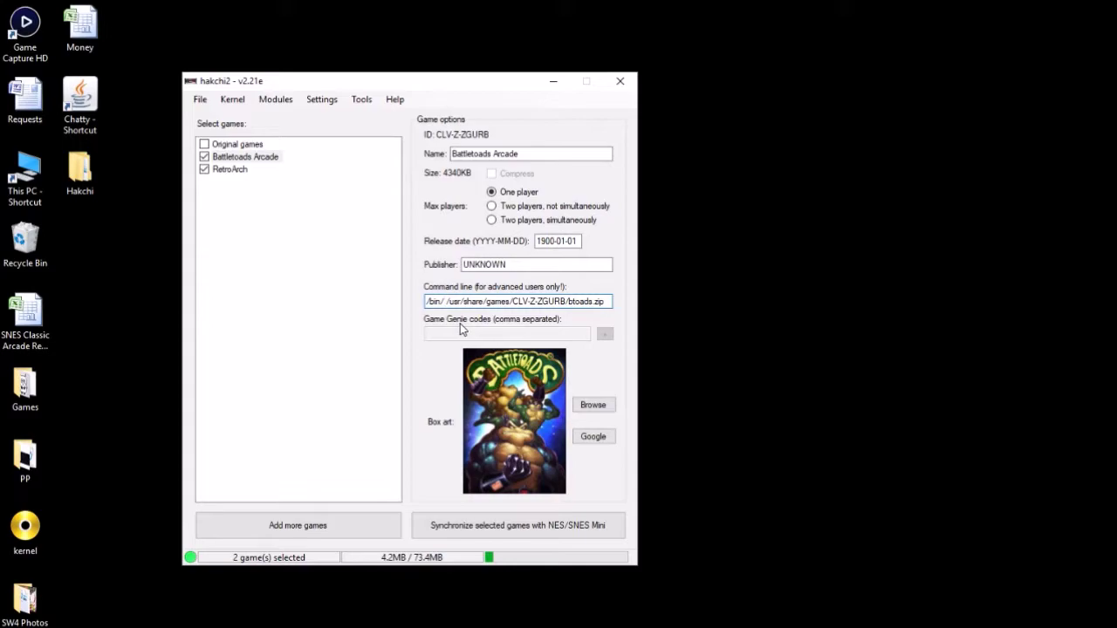
pyautogui.write('mame20')
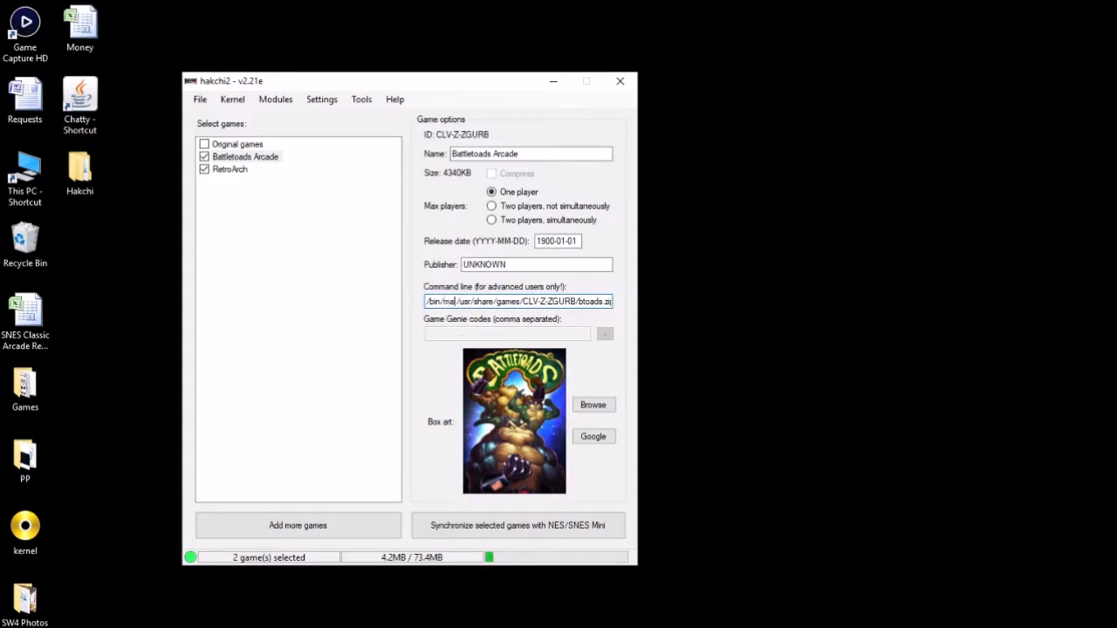
pyautogui.write('03')
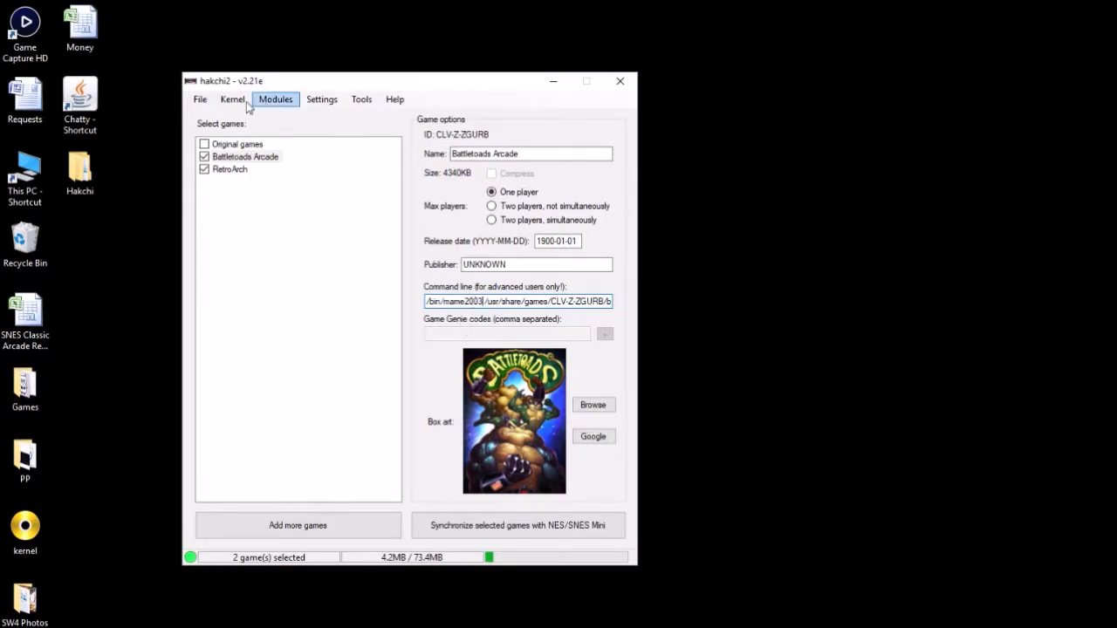
# Step: Synchronize the selected games with the NES/SNES Mini and dismiss the completion message
pyautogui.click(503, 525)
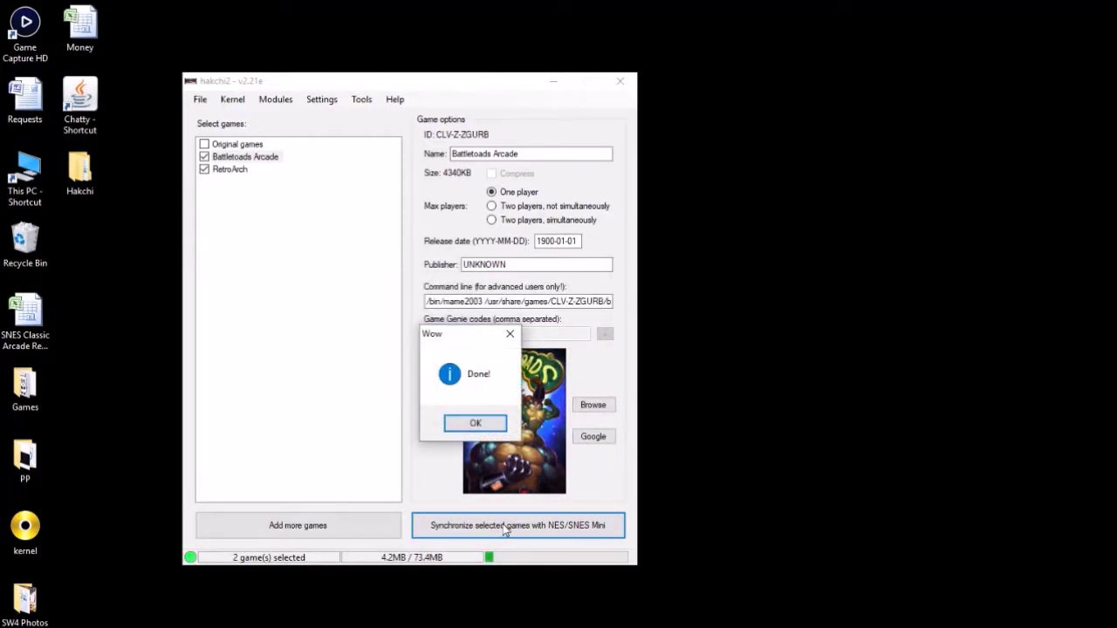
pyautogui.click(485, 420)
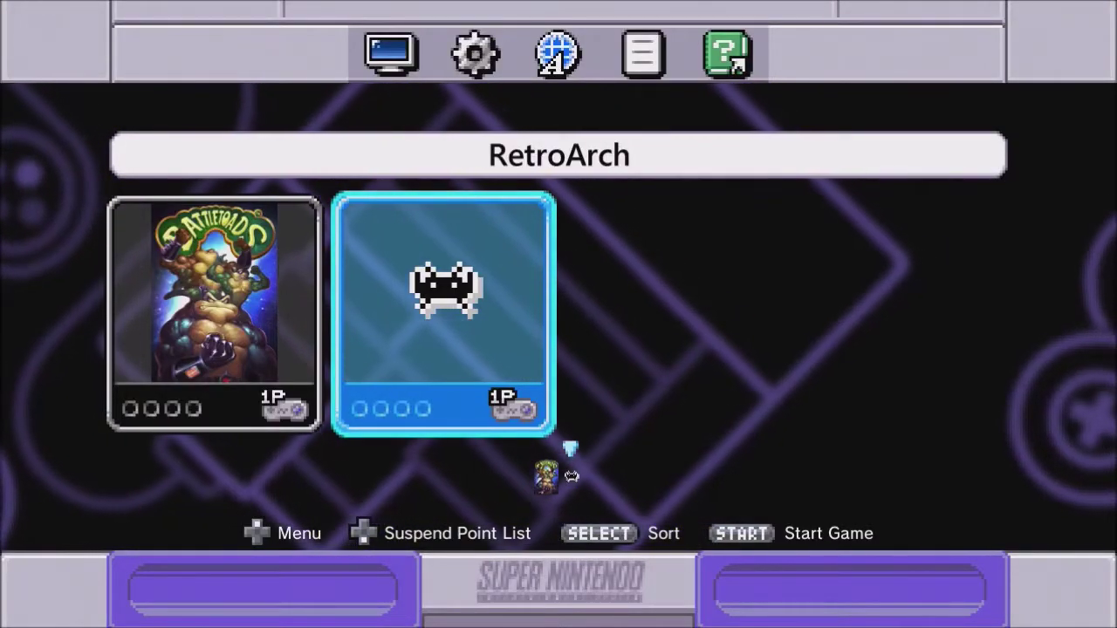
# Step: Switch to the SNES Classic home menu, start Battletoads Arcade and choose Zitz as the playable character
pyautogui.press('Left')
pyautogui.press('Return')
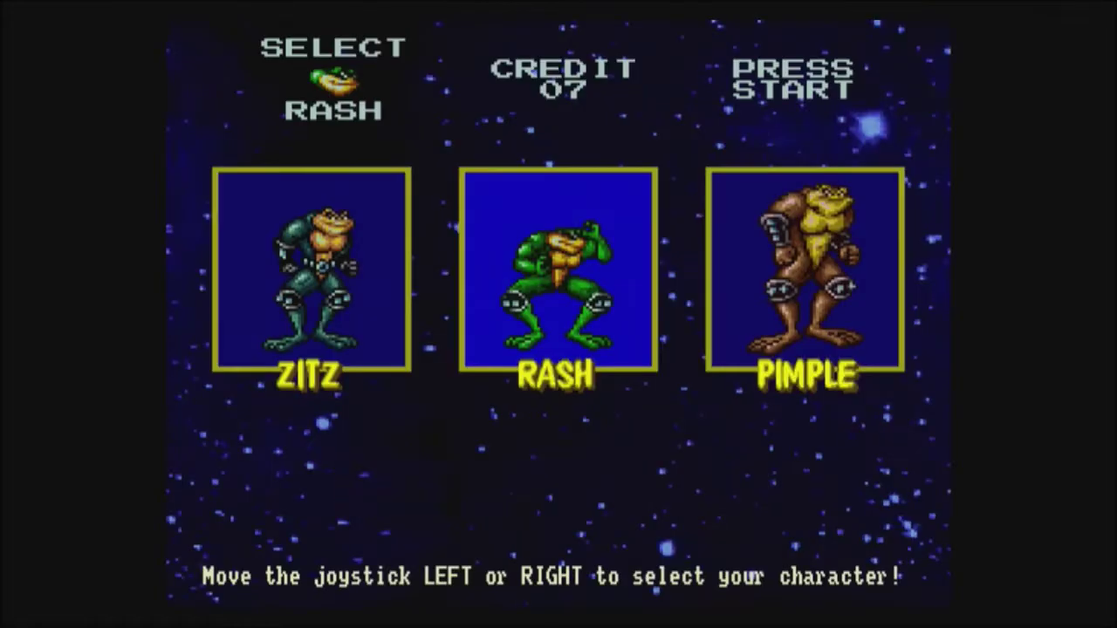
pyautogui.press('Right')
pyautogui.press('Right')
pyautogui.press('Left')
pyautogui.press('Right')
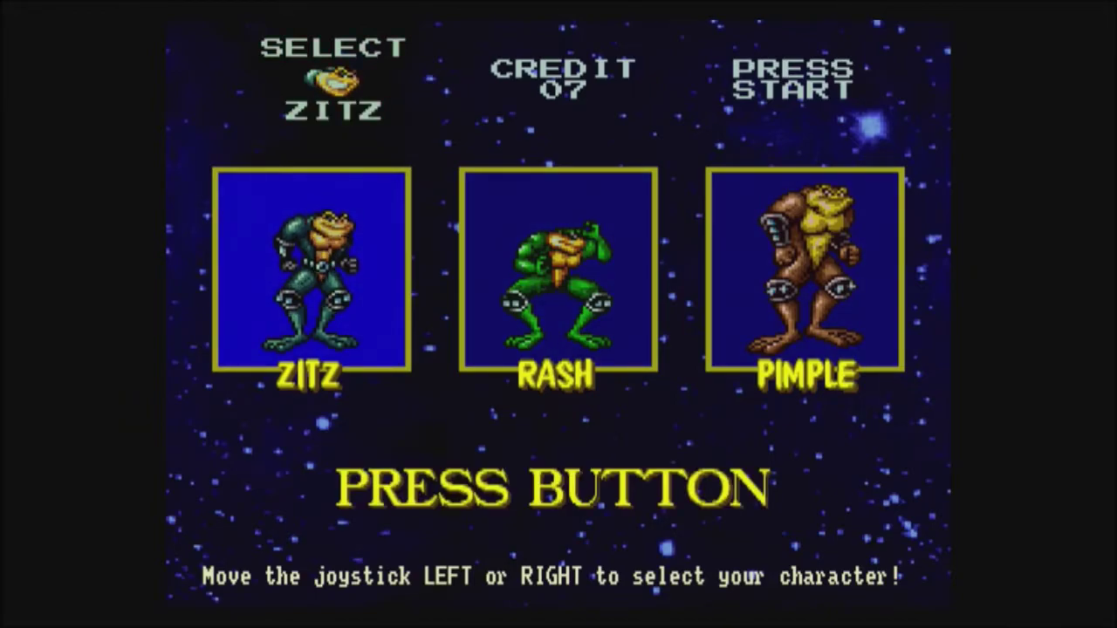
pyautogui.press('Return')
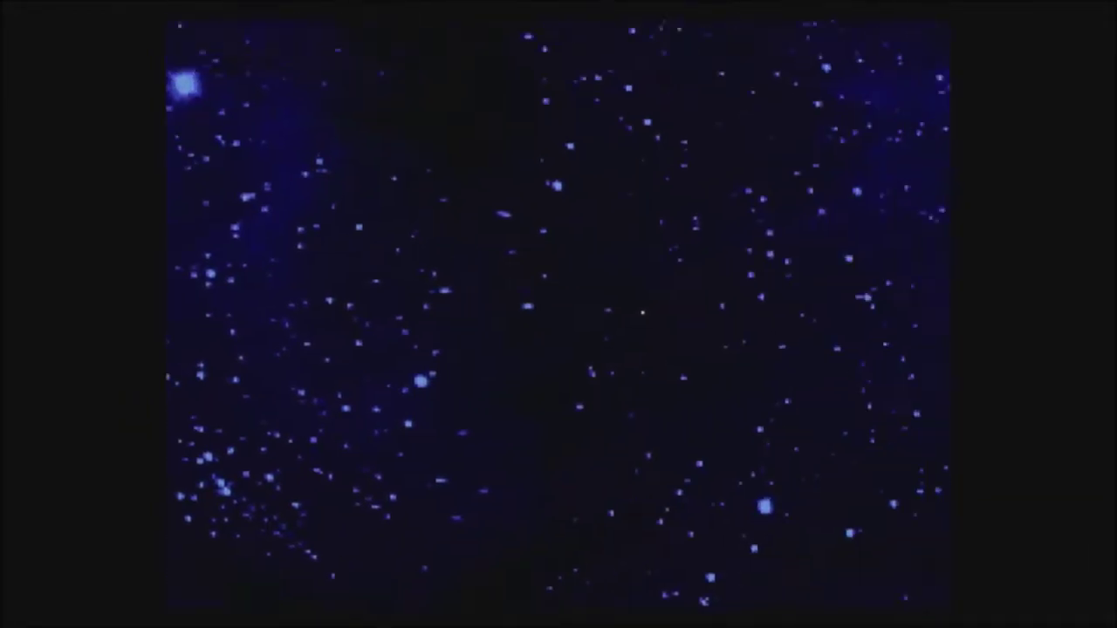